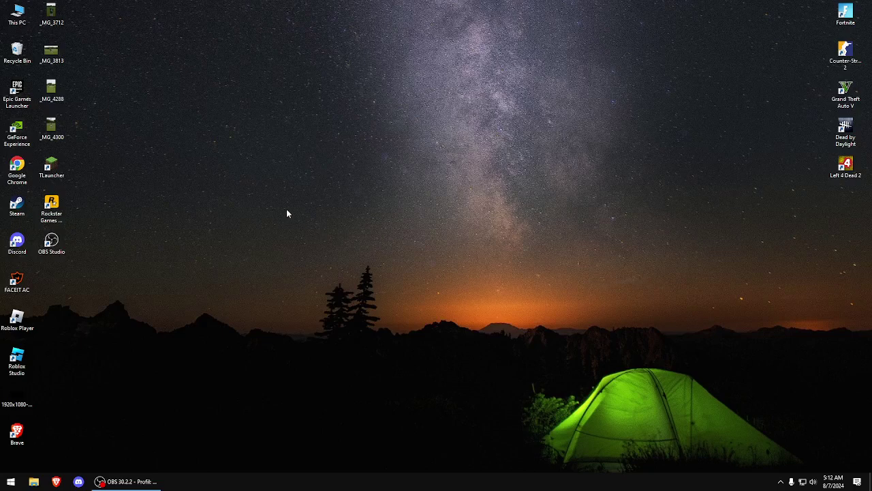
Search Google for "simple voice chat" in Google Chrome and open the mod's CurseForge page.
double_click(22, 163)
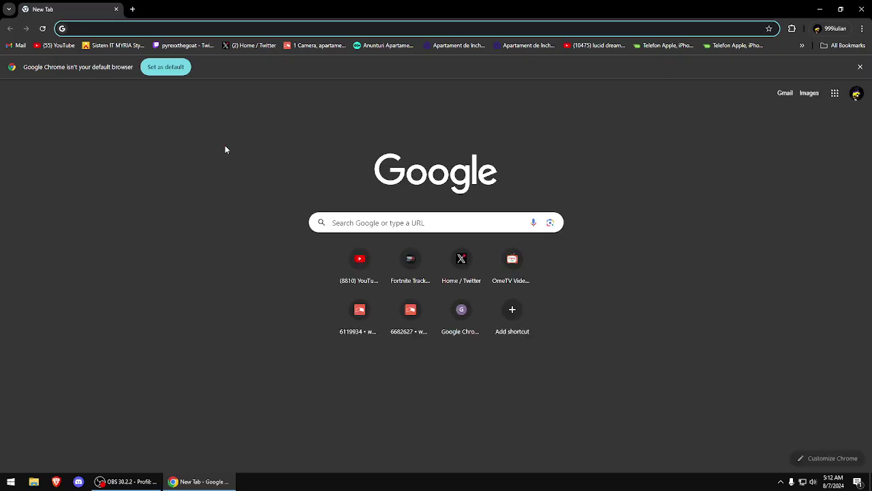
text(simple voice chat)
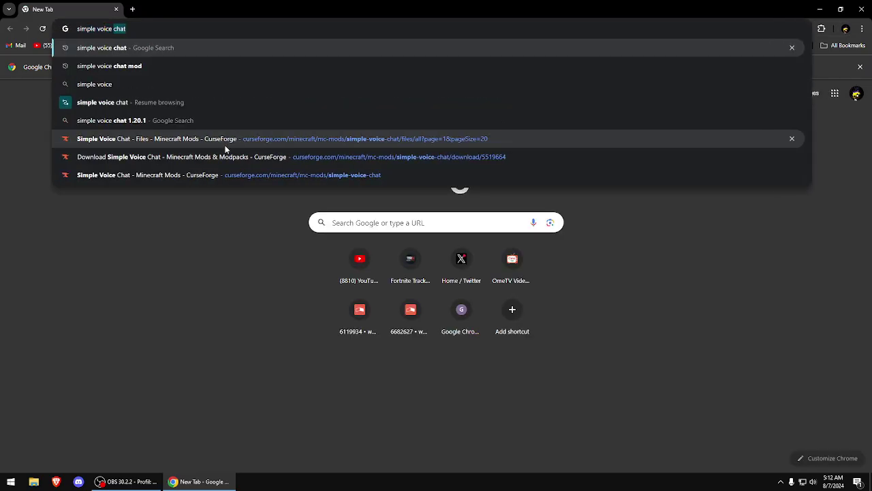
key(BackSpace)
text(h)
key(Return)
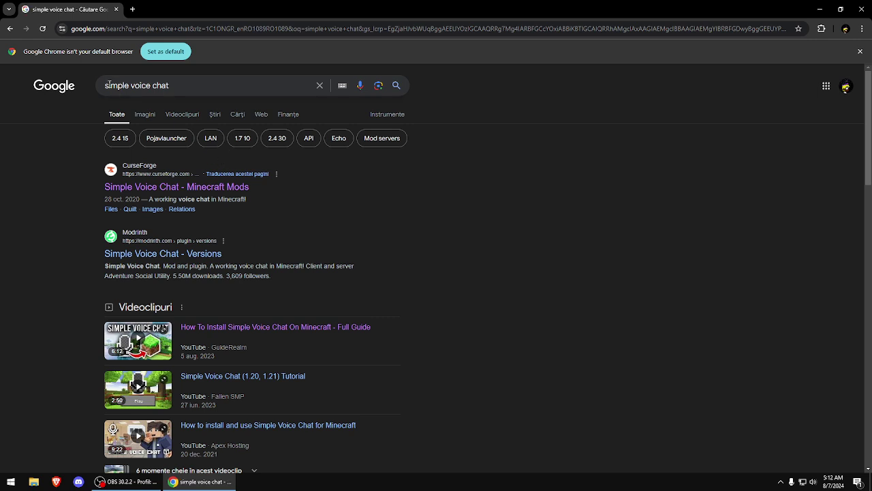
click(202, 194)
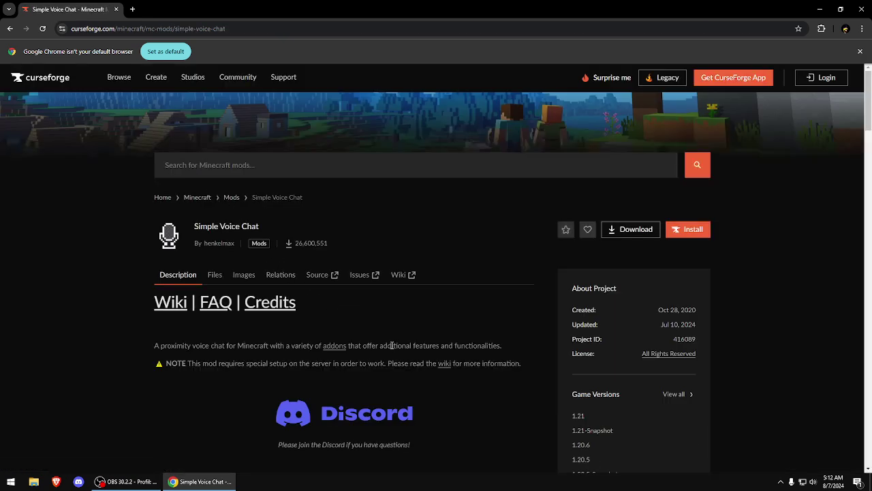
Download the Fabric 1.21 file of Simple Voice Chat from the mod's file list.
scroll(392, 346, down, 15)
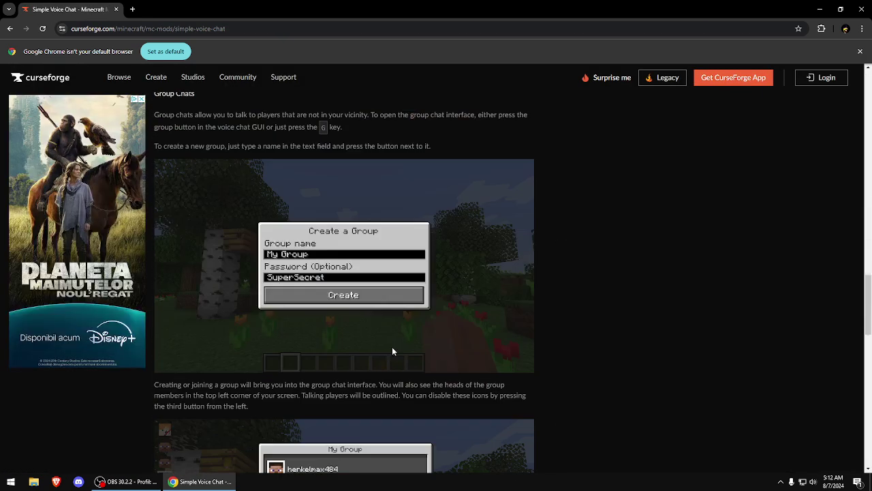
scroll(623, 337, down, 3)
scroll(579, 171, up, 20)
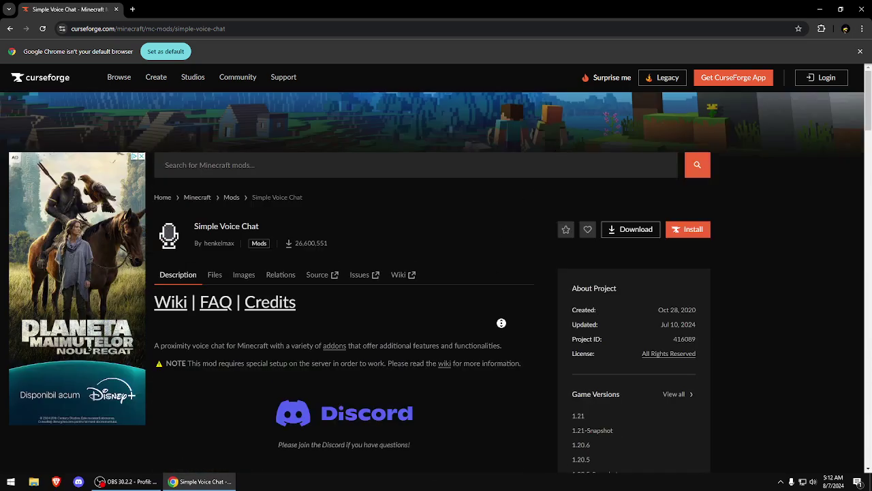
click(215, 276)
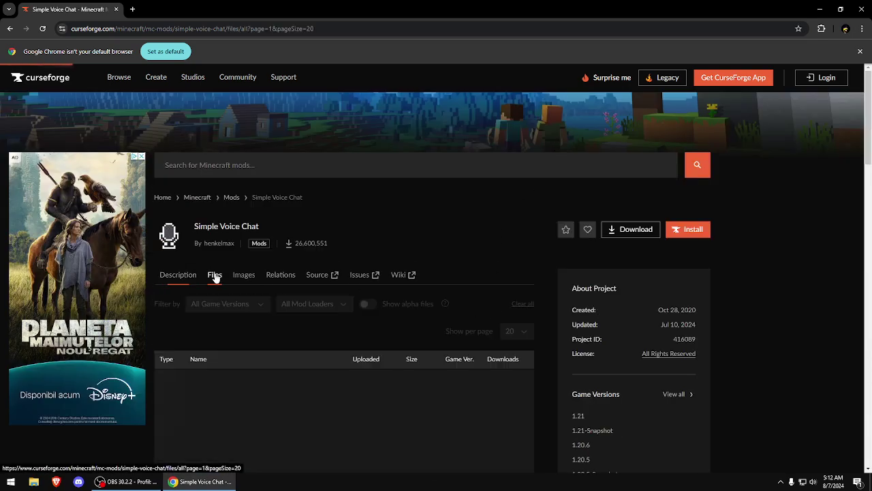
scroll(275, 316, down, 6)
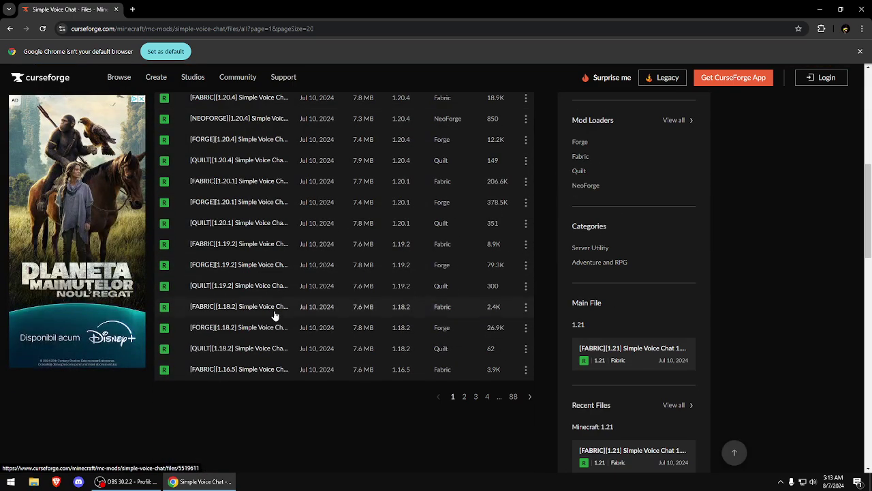
scroll(250, 309, up, 6)
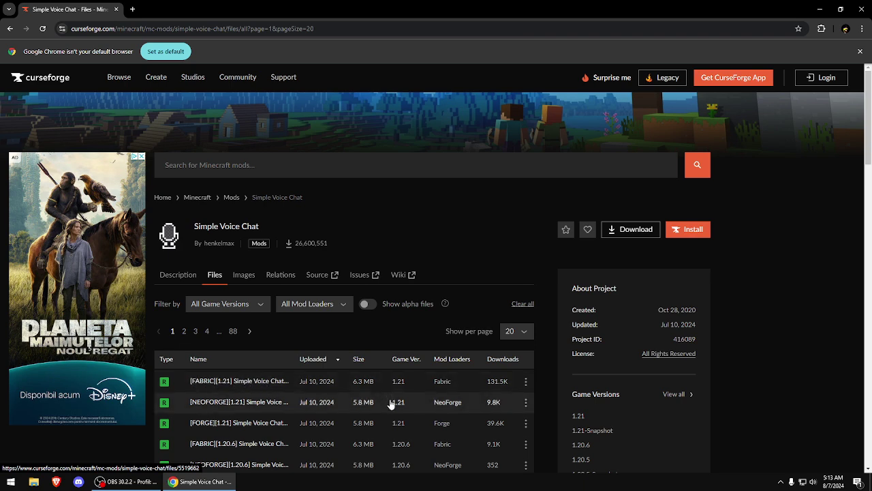
click(524, 384)
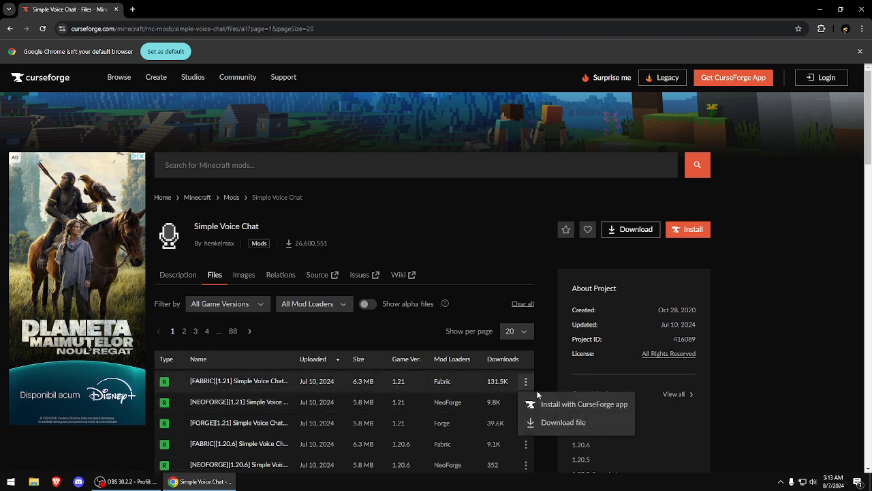
click(603, 427)
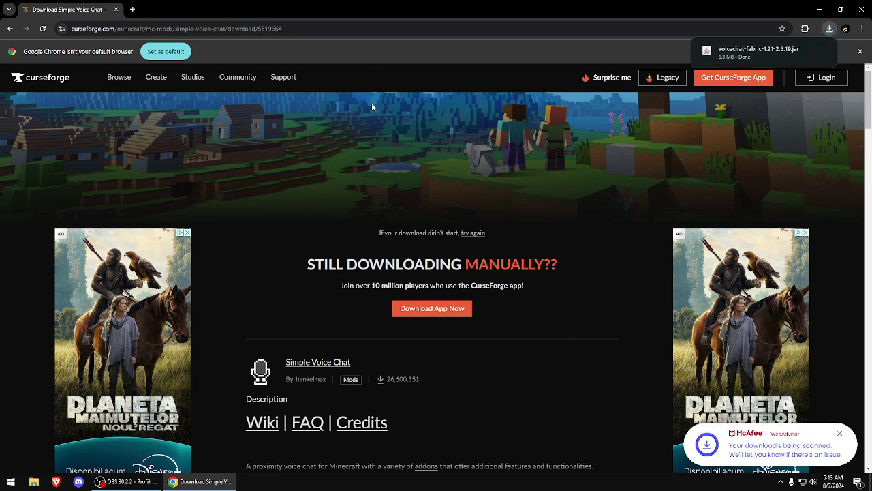
Replace the CurseForge page with a new tab, search for "fabric minecraft" and open the fabricmc.net home page.
click(133, 8)
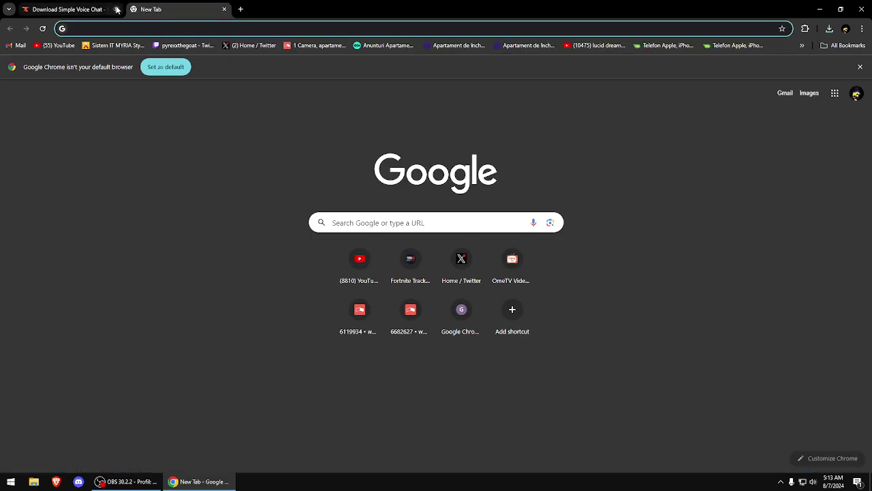
click(116, 10)
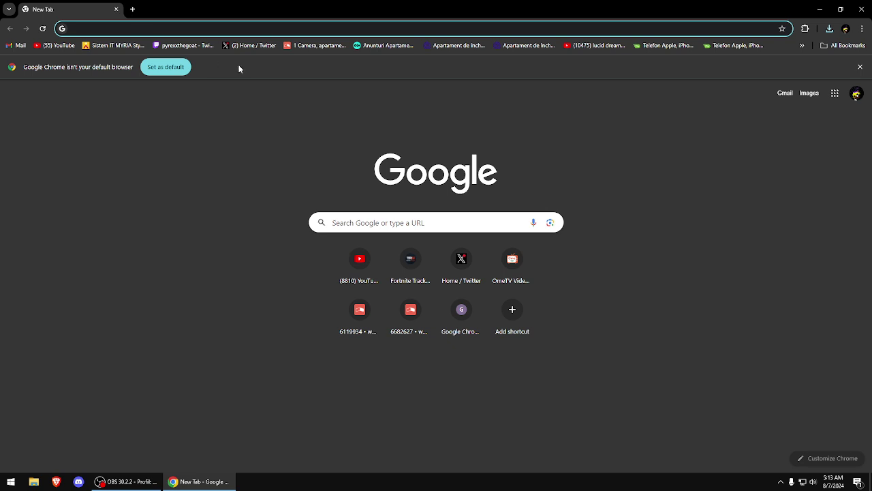
text(fabric)
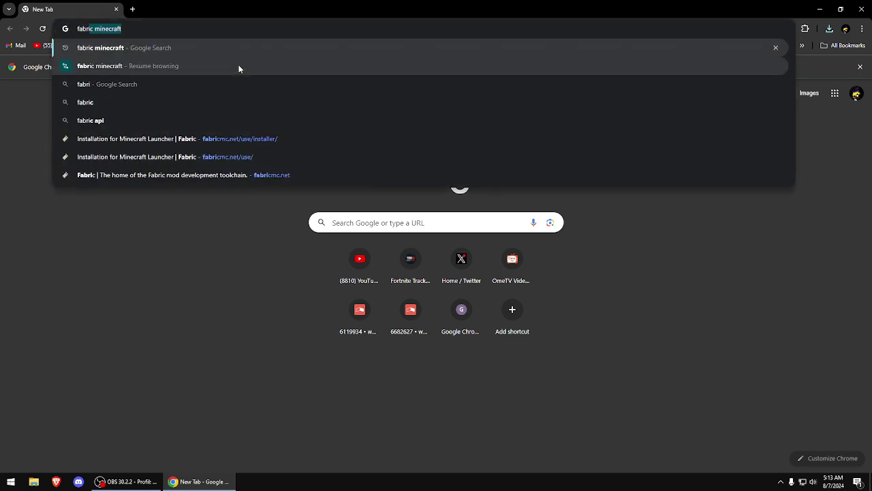
text( mine)
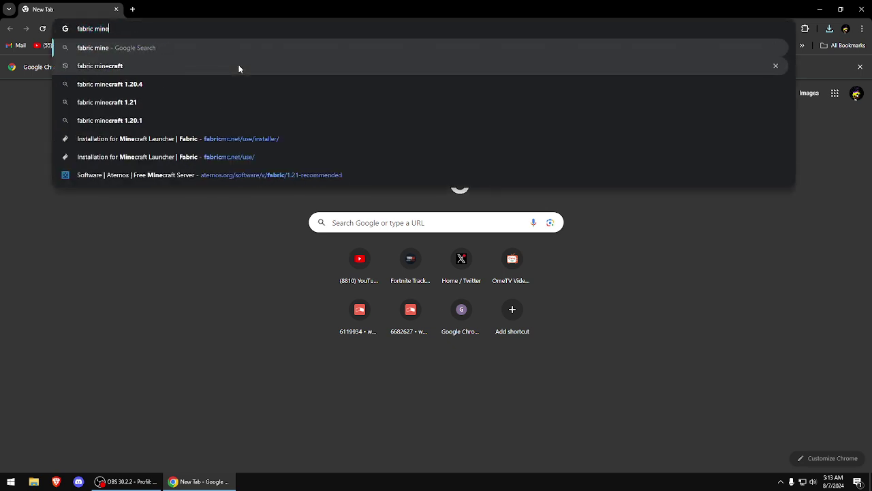
text(craft)
key(Return)
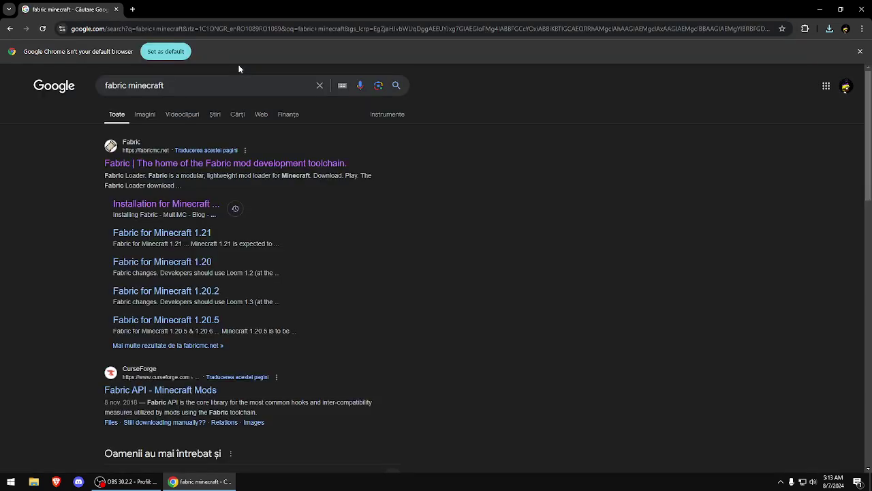
click(179, 166)
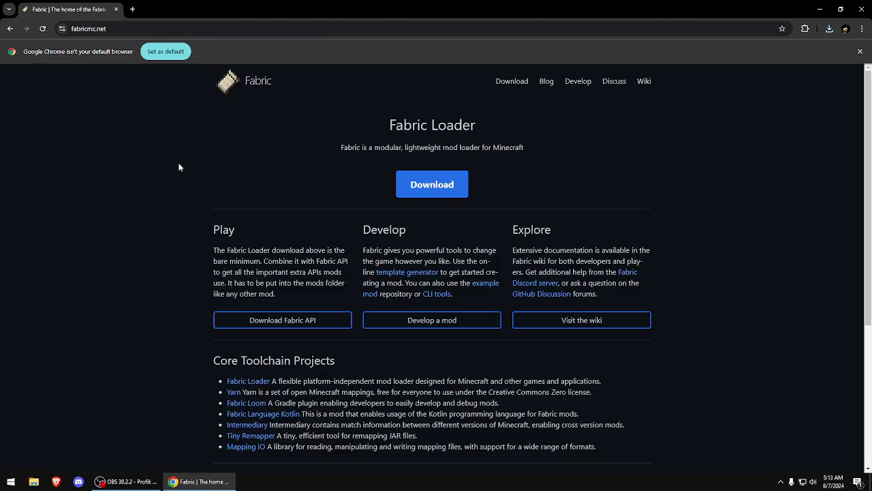
Download the Fabric Loader installer for Windows and close the browser.
click(411, 181)
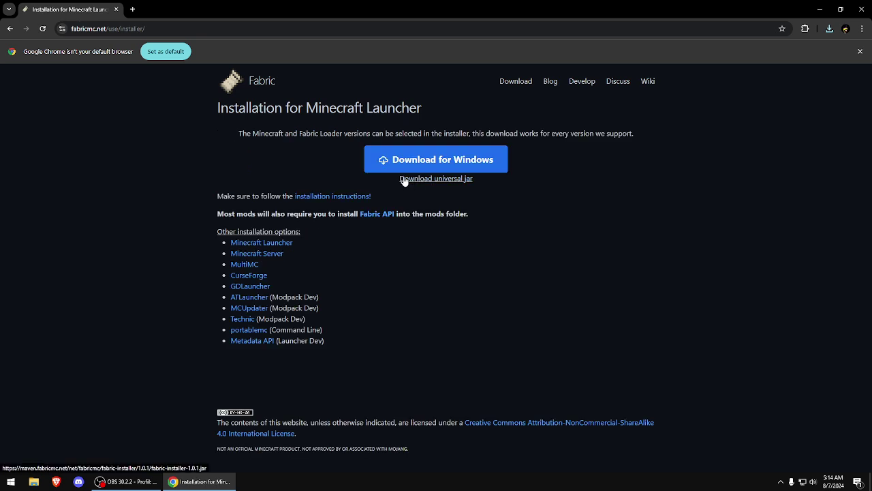
click(446, 154)
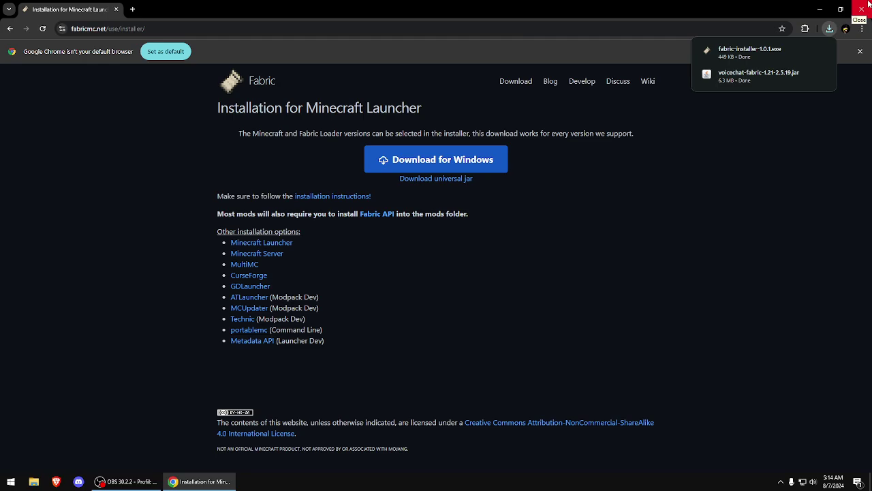
click(868, 6)
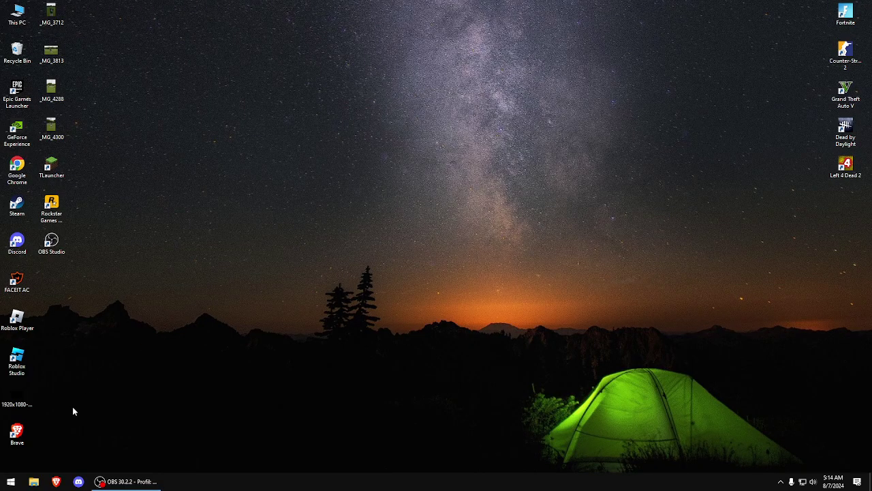
Move the fabric-installer-1.0.1 and voicechat-fabric-1.21-2.5.19 files from the Downloads folder to the desktop.
click(34, 482)
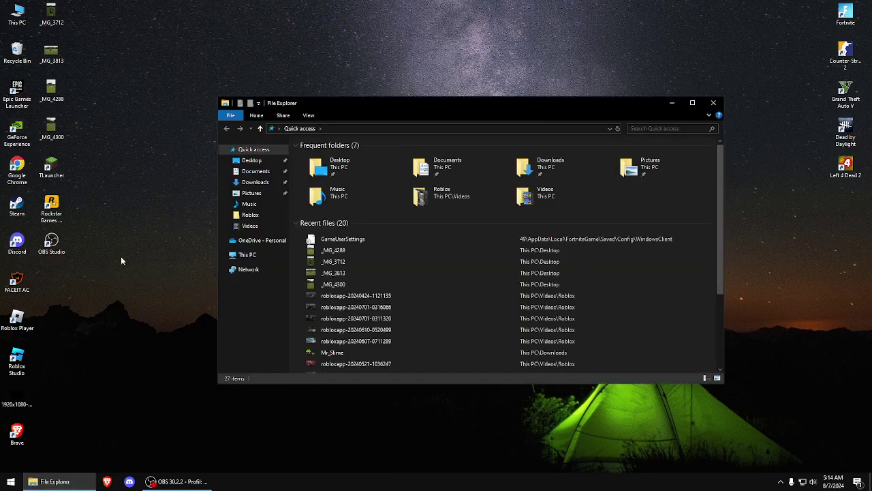
click(263, 183)
drag(322, 169, 62, 300)
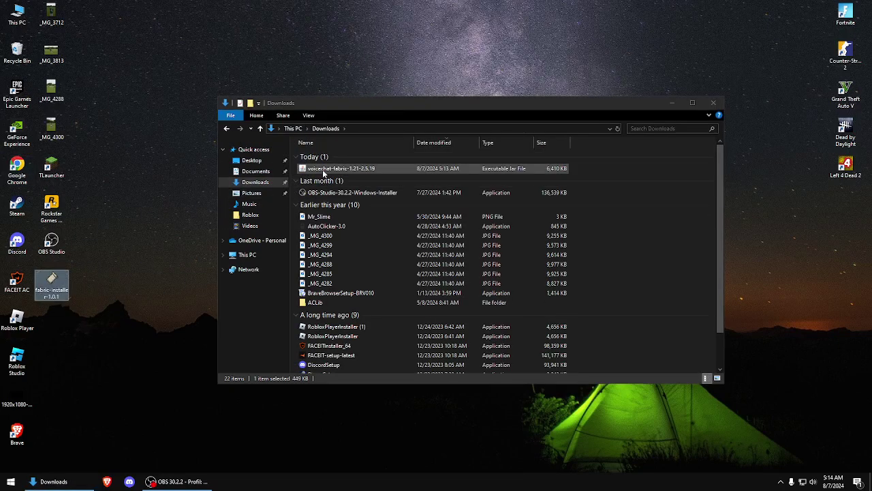
drag(303, 171, 62, 330)
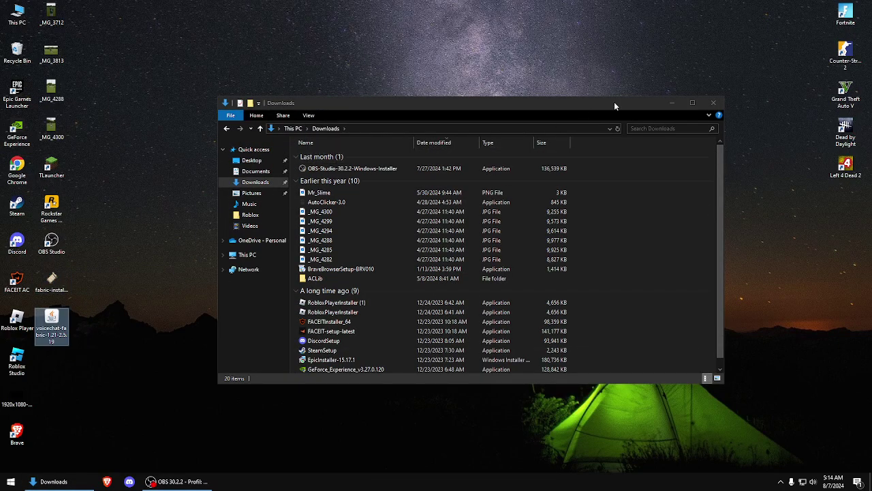
click(713, 103)
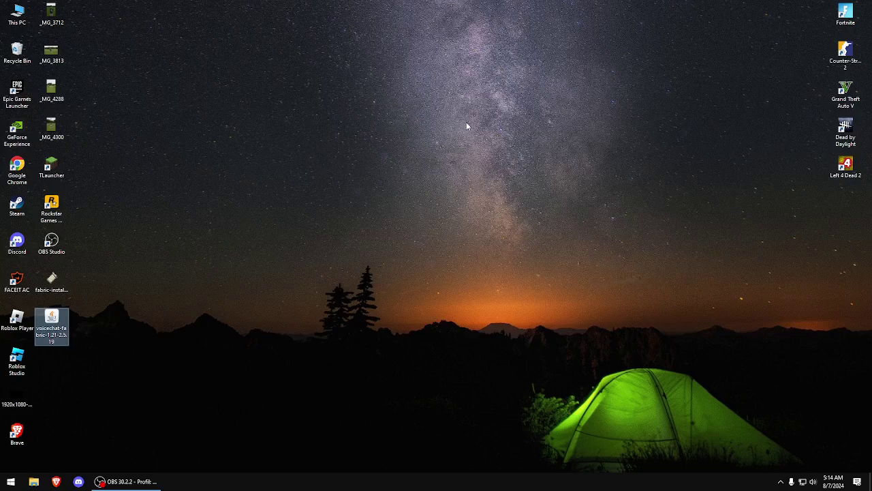
key(super)
key(super)
key(super+r)
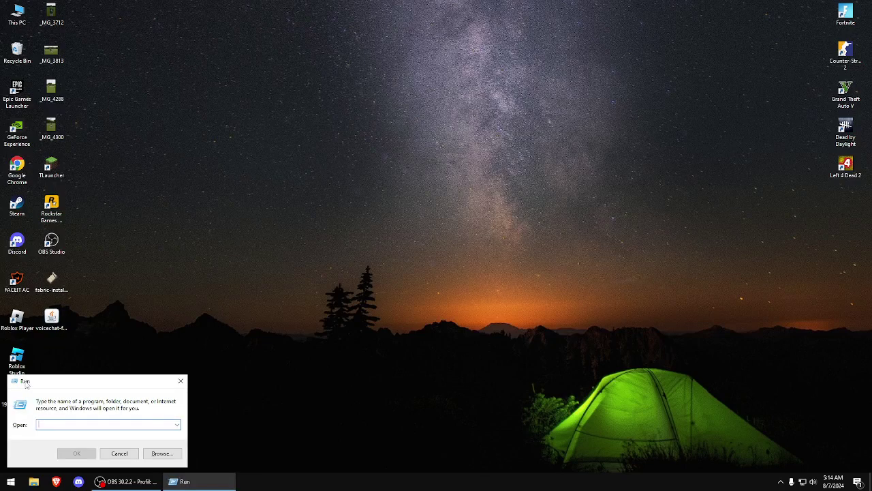
click(182, 382)
Open the %appdata% location through Run and go into the .minecraft folder.
key(super)
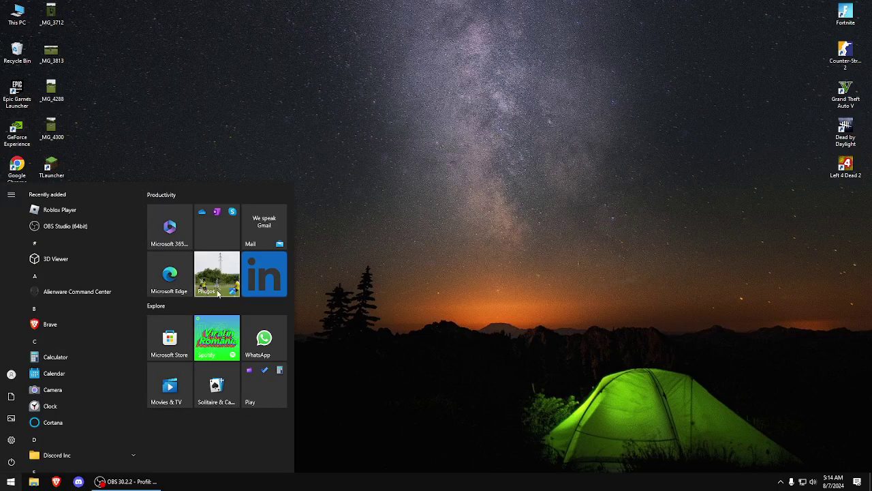
text(run)
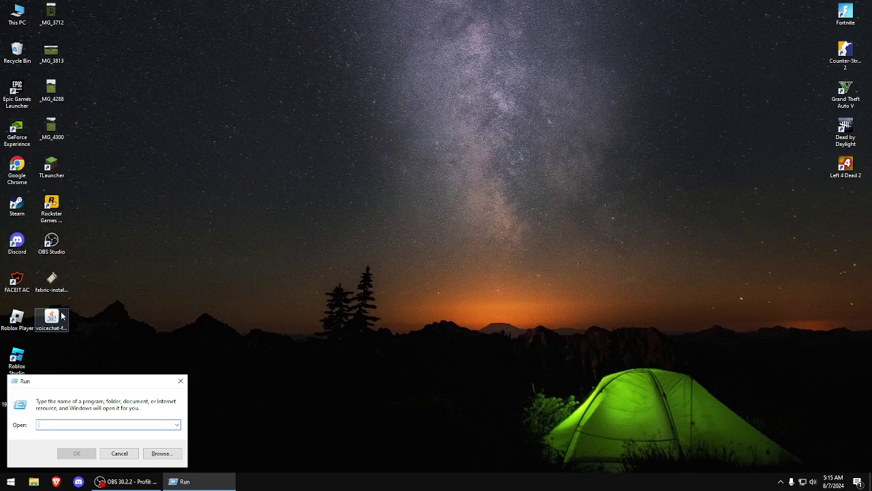
text(%)
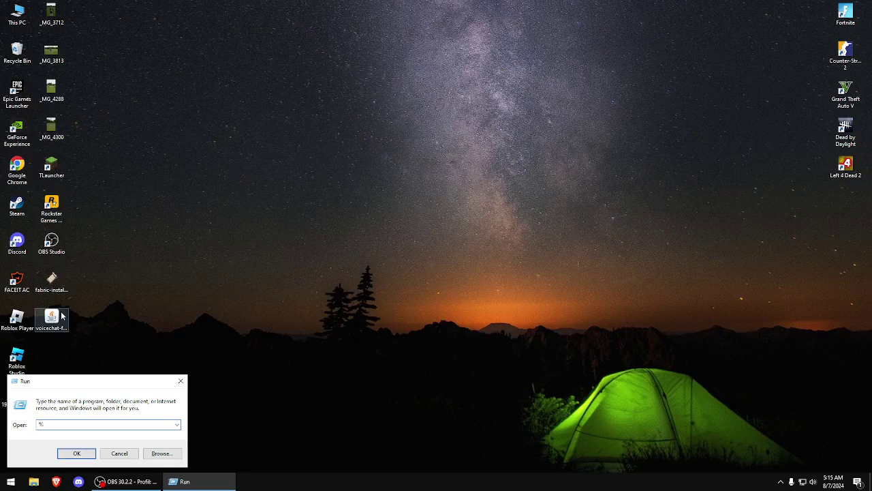
text(appdata%)
click(73, 454)
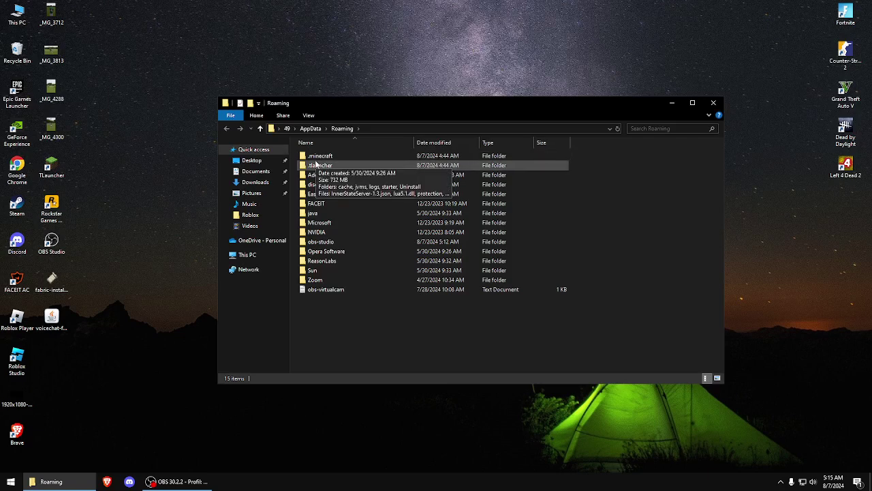
double_click(361, 156)
Look through the folders and files inside .minecraft alongside the two downloaded files on the desktop.
scroll(381, 174, down, 3)
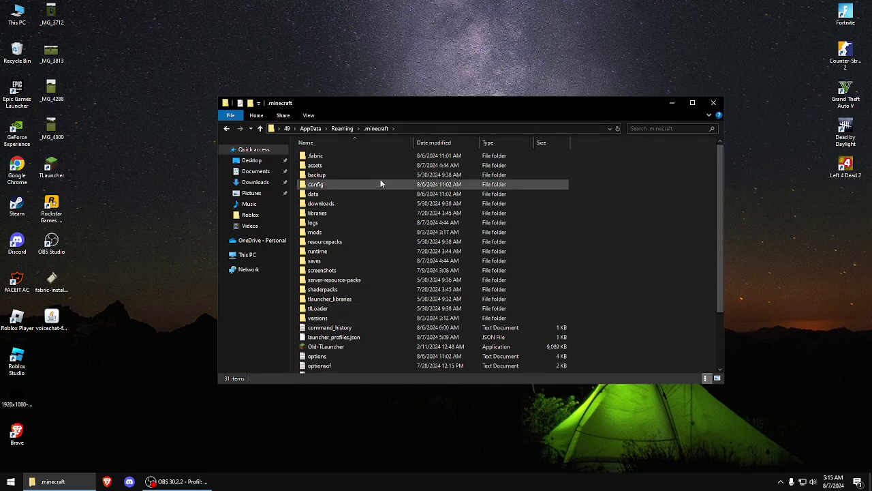
scroll(379, 153, down, 2)
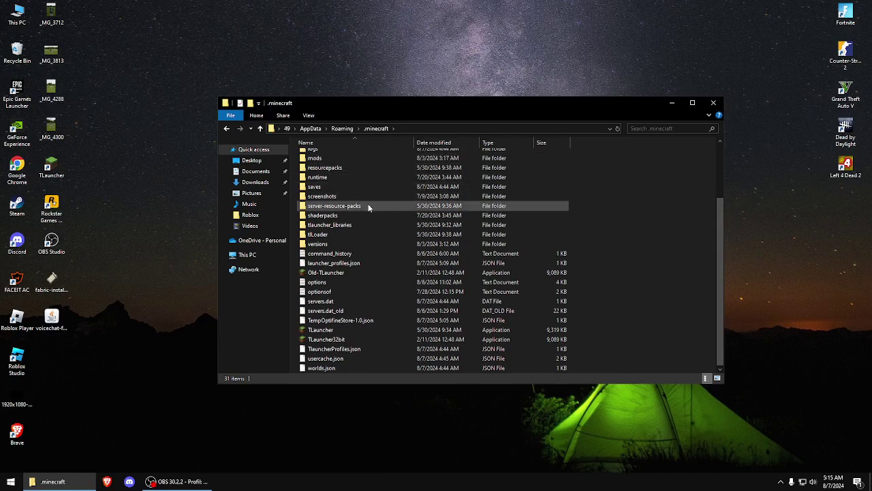
scroll(368, 225, up, 3)
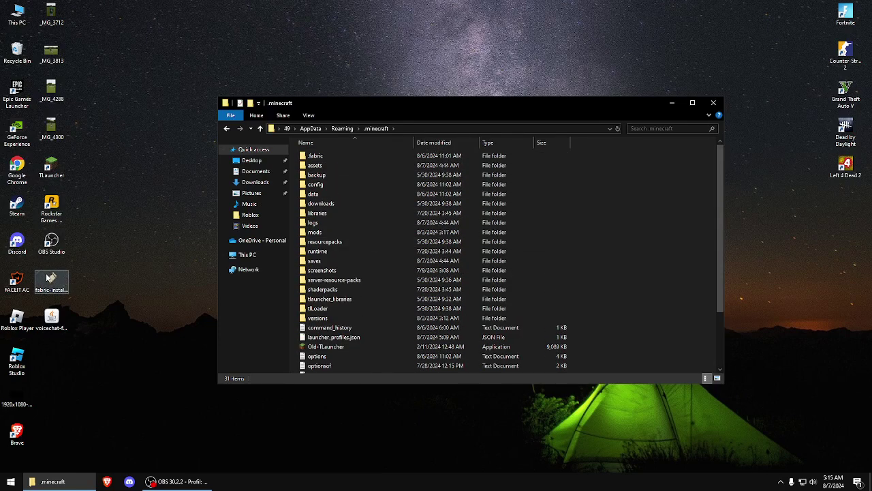
mouse_move(51, 278)
mouse_down()
mouse_move(247, 252)
mouse_move(381, 184)
mouse_move(119, 281)
mouse_move(55, 280)
mouse_up()
drag(61, 312, 90, 316)
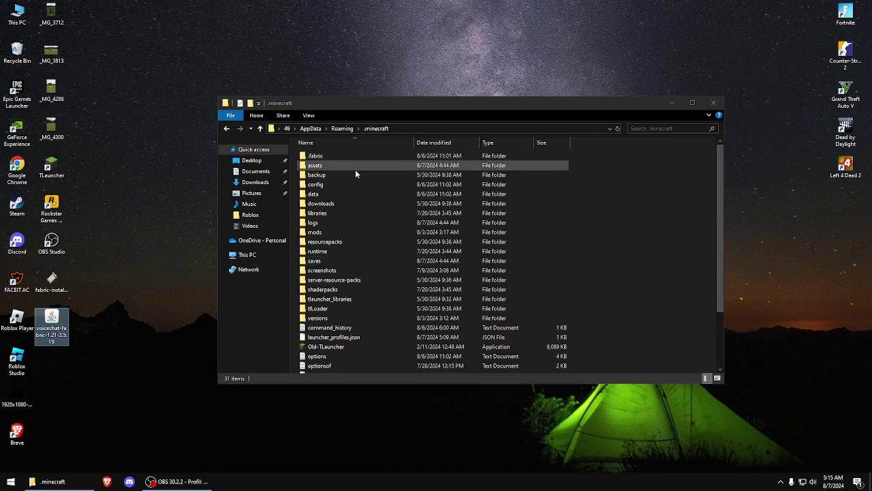
scroll(355, 174, down, 3)
scroll(344, 272, up, 3)
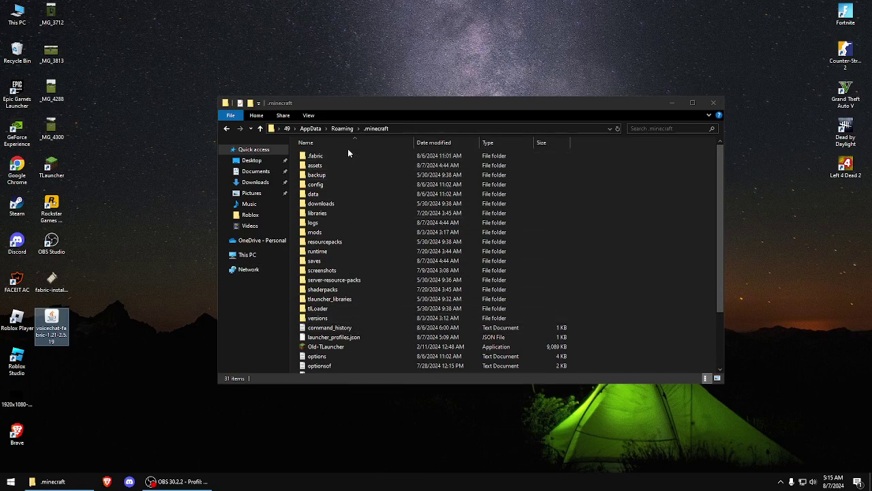
scroll(363, 292, down, 3)
scroll(340, 327, up, 3)
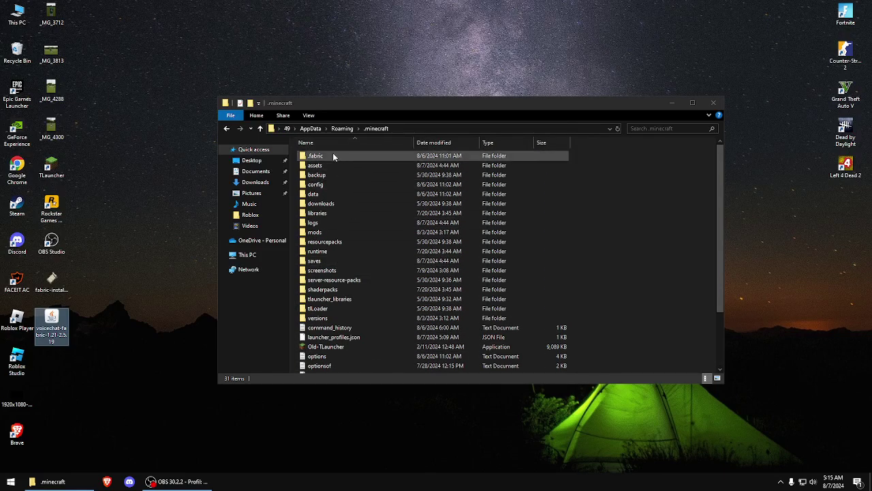
Close the .minecraft folder and start the game from TLauncher with the version Release fabric-loader-0.15.11-1.21.
click(711, 105)
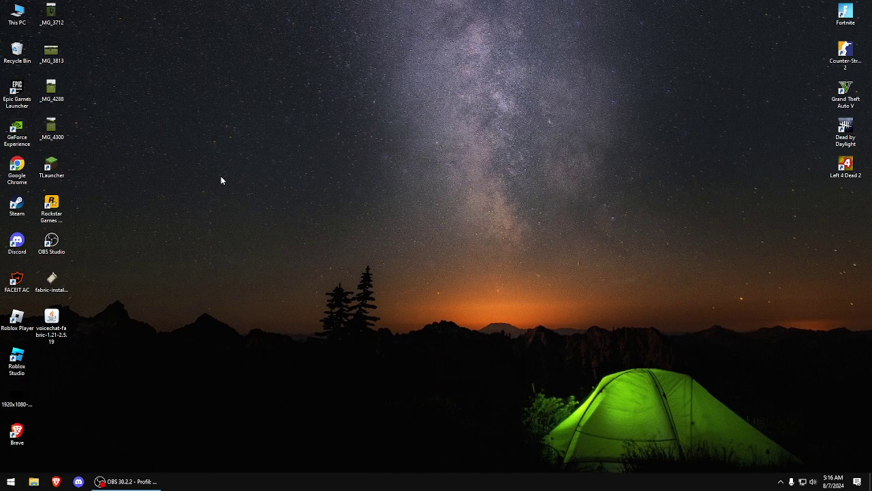
double_click(52, 167)
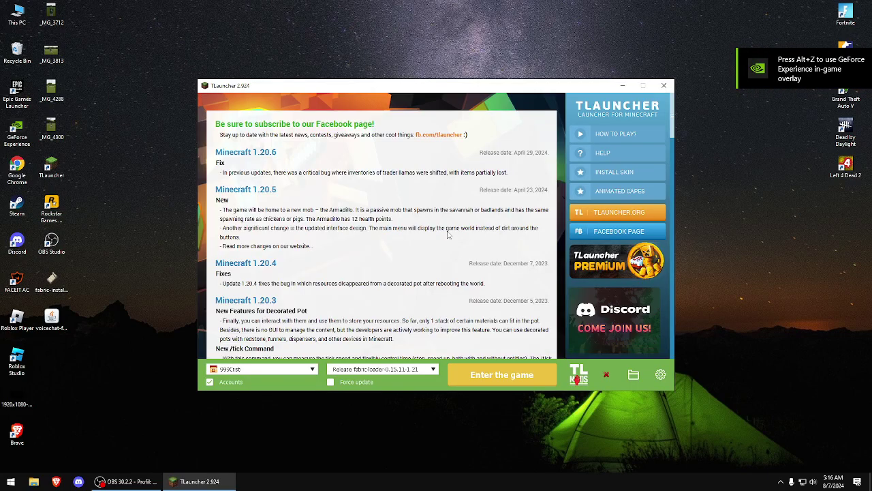
click(417, 371)
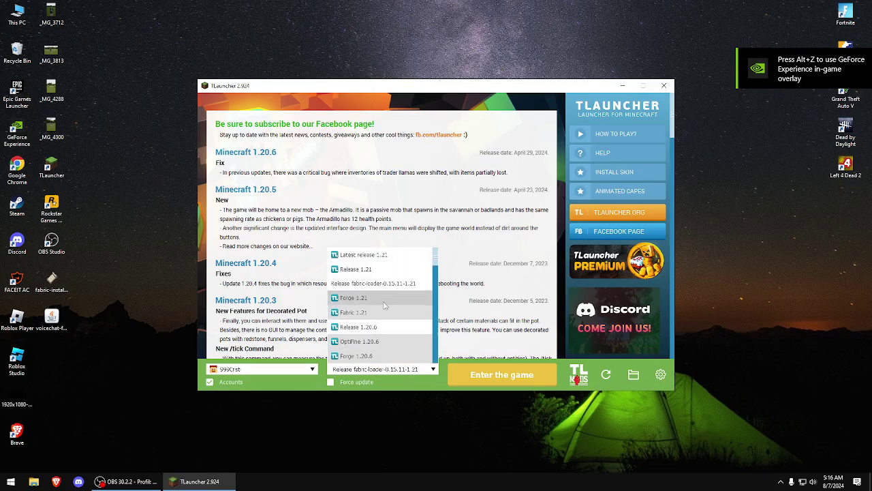
click(405, 253)
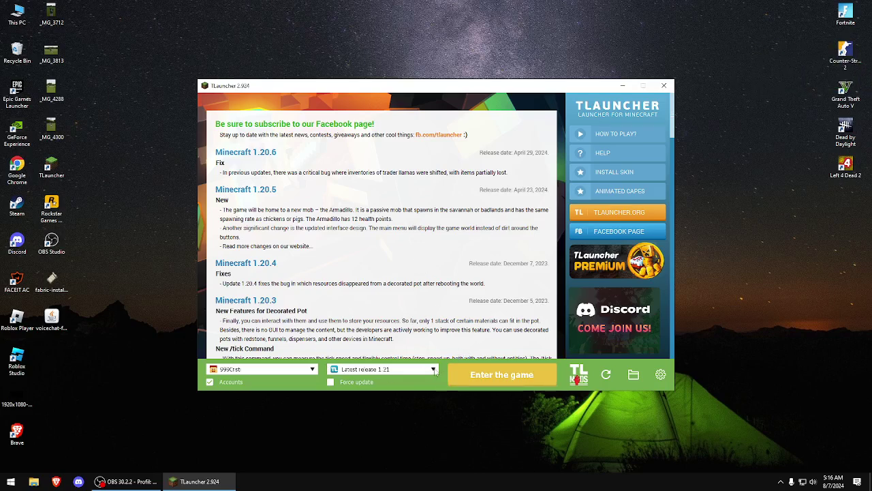
click(434, 370)
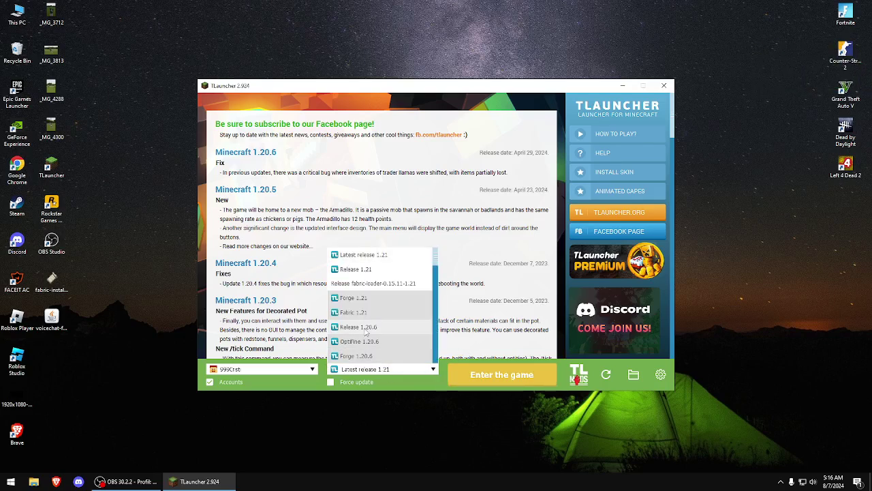
click(422, 284)
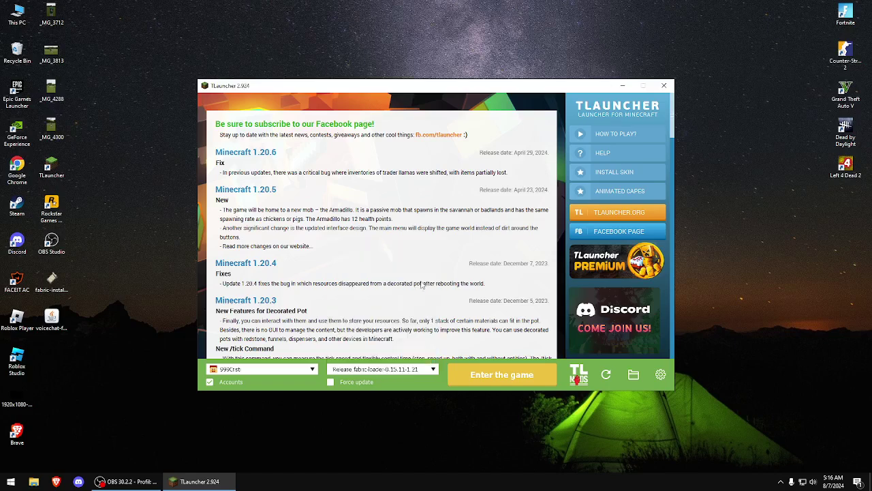
click(481, 377)
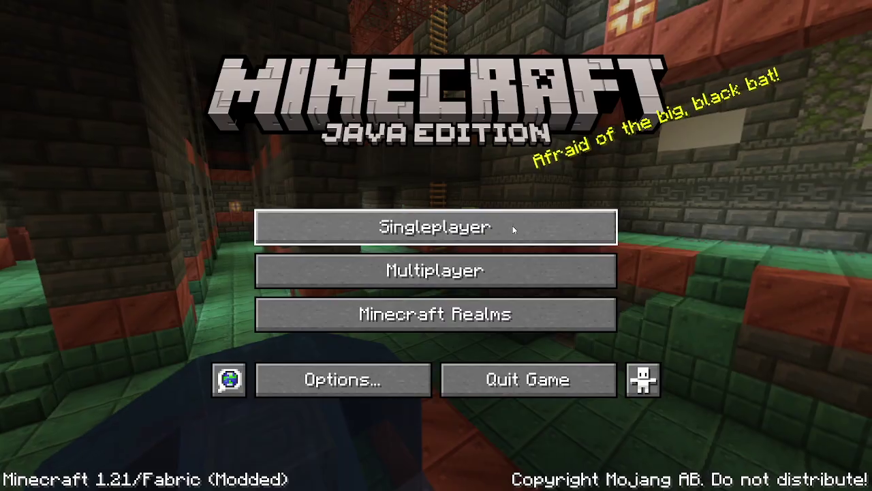
Load the existing singleplayer world "Like si subscribe!!!".
click(512, 228)
mouse_move(235, 128)
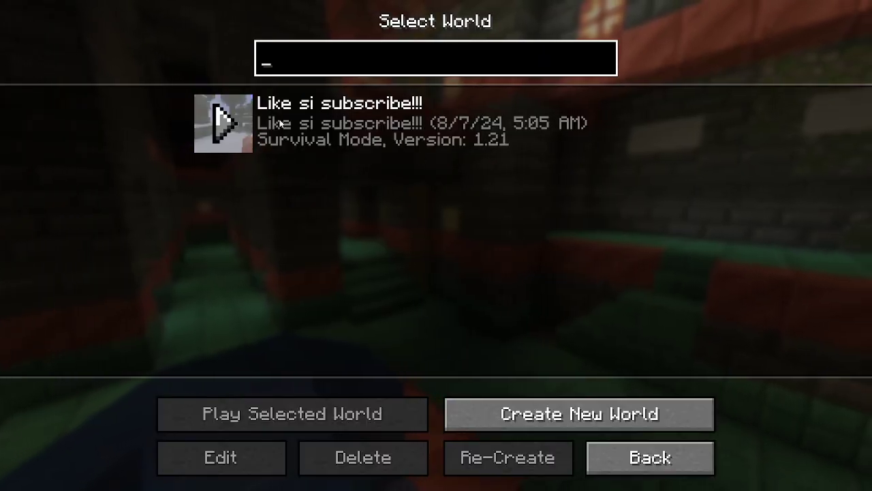
click(234, 128)
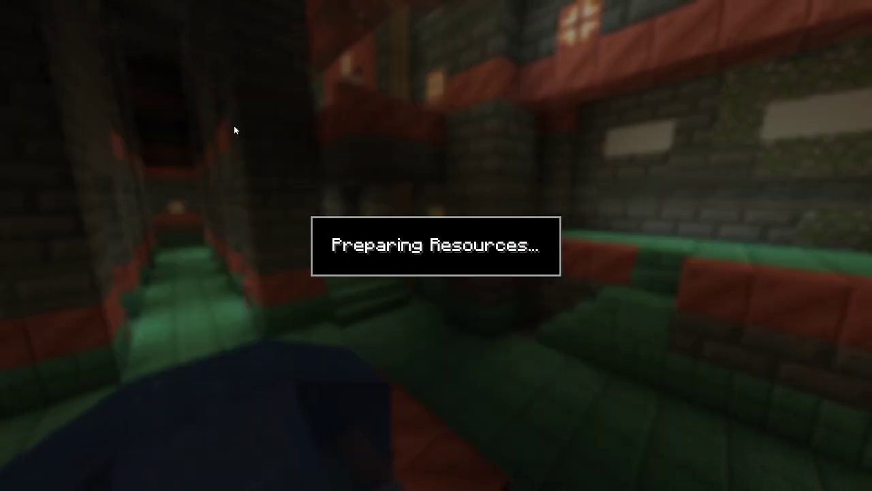
click(233, 107)
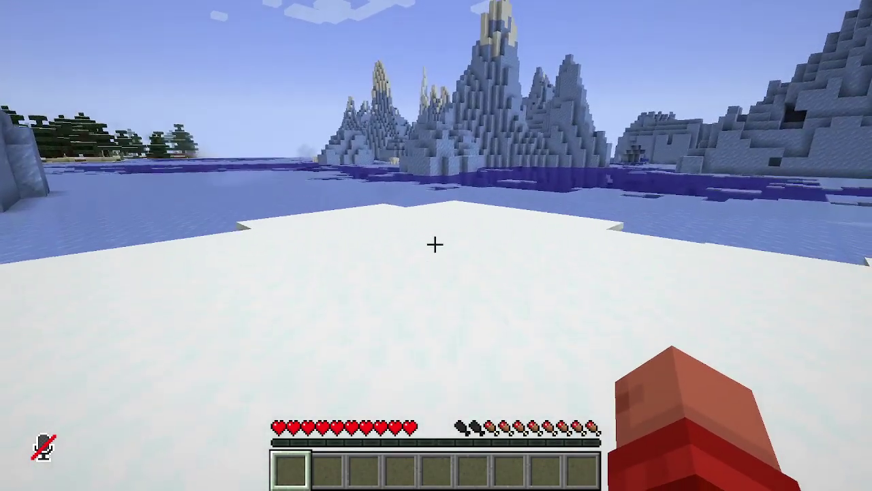
Open the Voice Chat mod's settings inside the loaded world.
key(e)
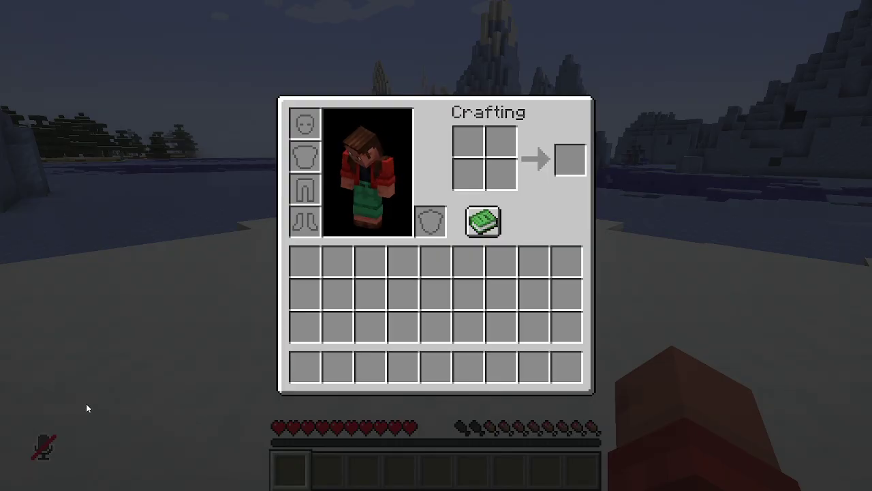
key(e)
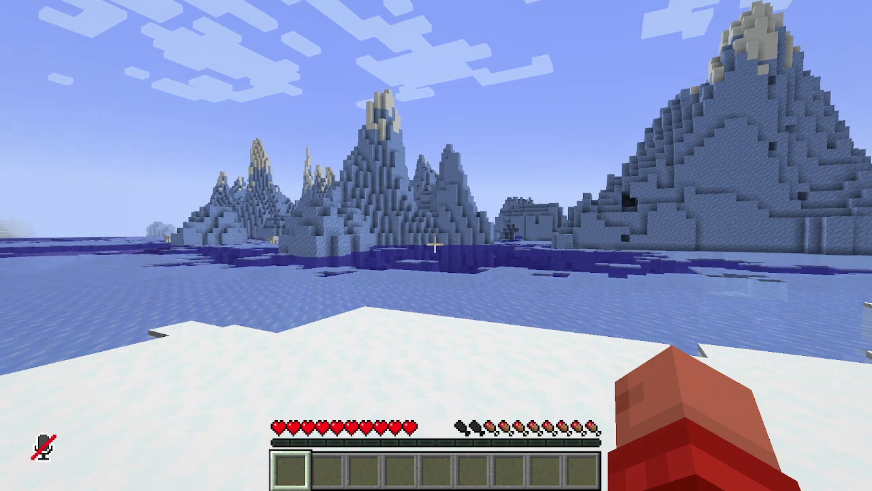
key(v)
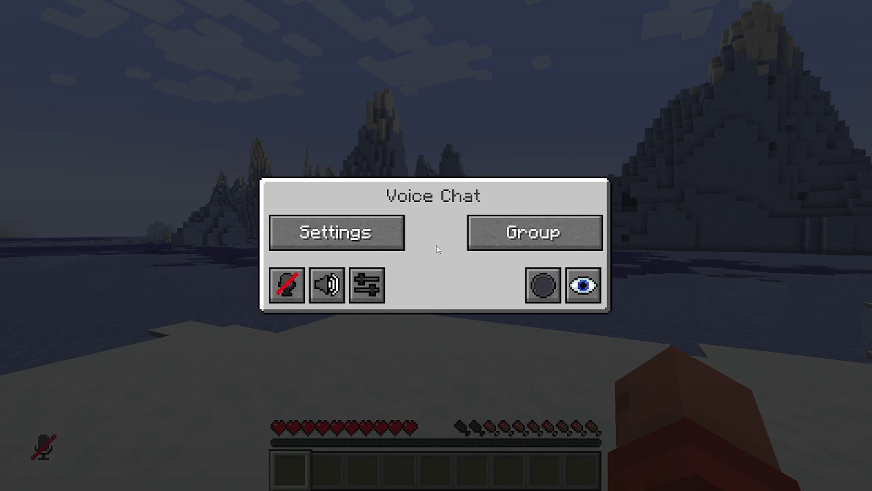
click(339, 235)
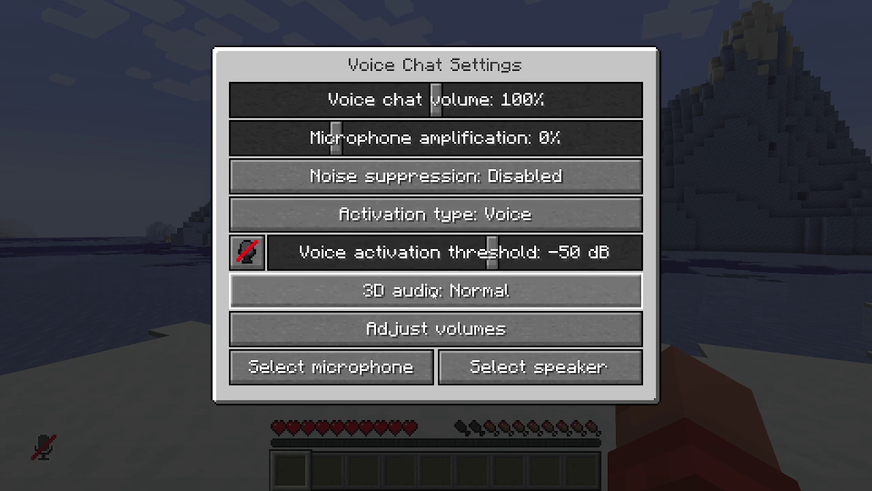
Test the microphone briefly, then switch the activation type to Push to talk and back to Voice.
click(246, 253)
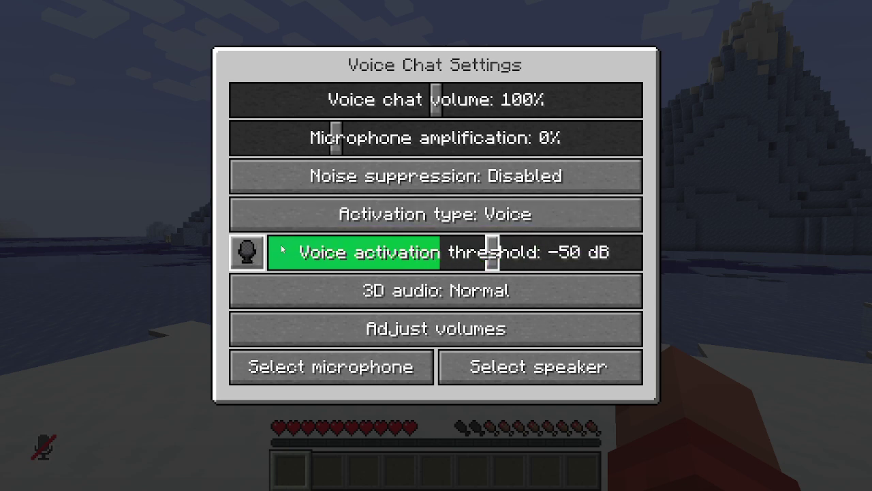
click(246, 253)
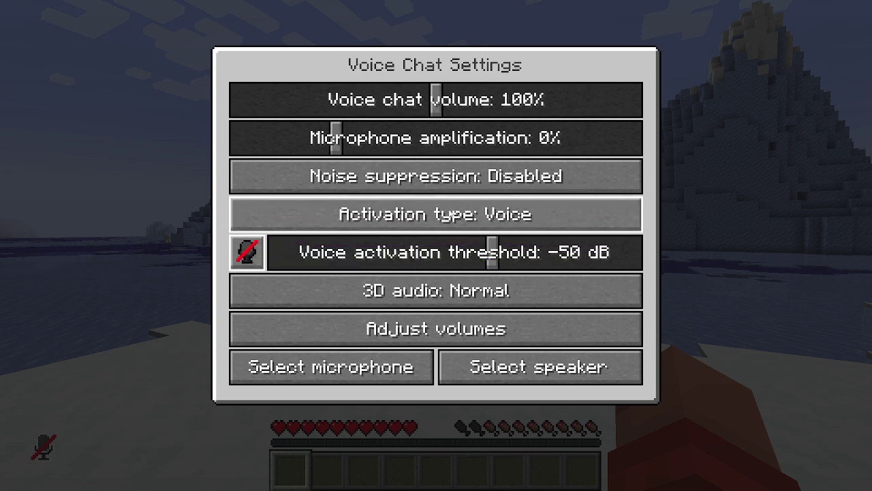
click(464, 218)
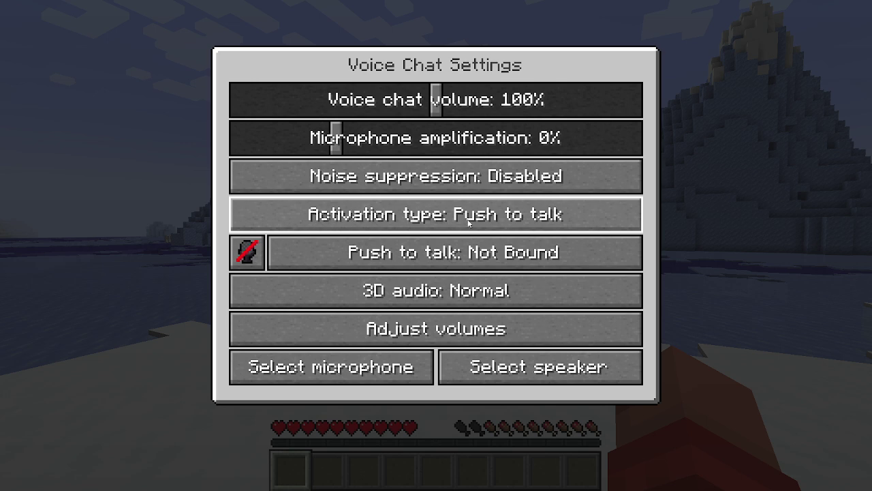
click(524, 218)
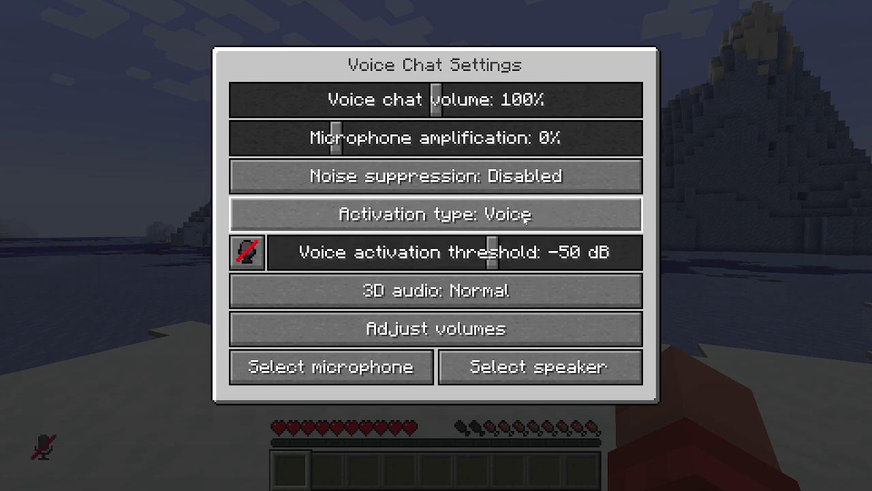